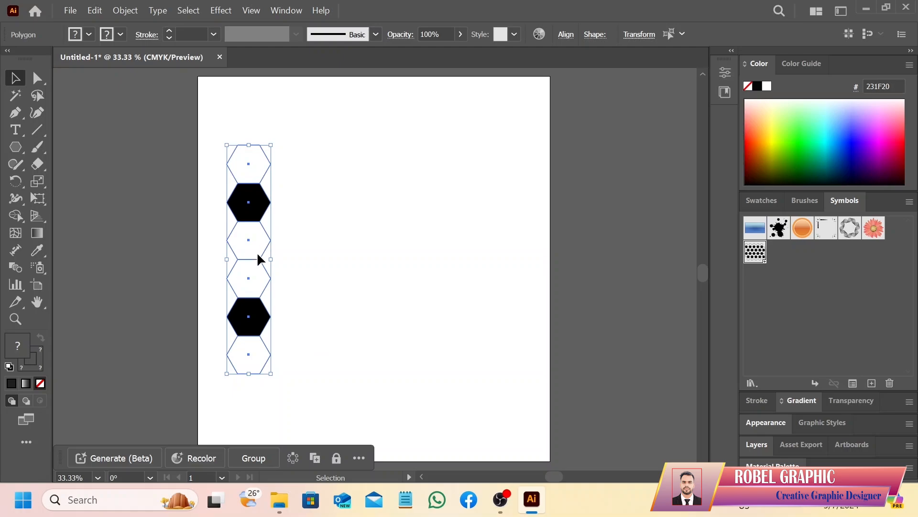
# Duplicate the hexagon column into an interlocking second column offset down and to the right, and group both columns
pyautogui.moveTo(258, 255); pyautogui.dragTo(296, 316)
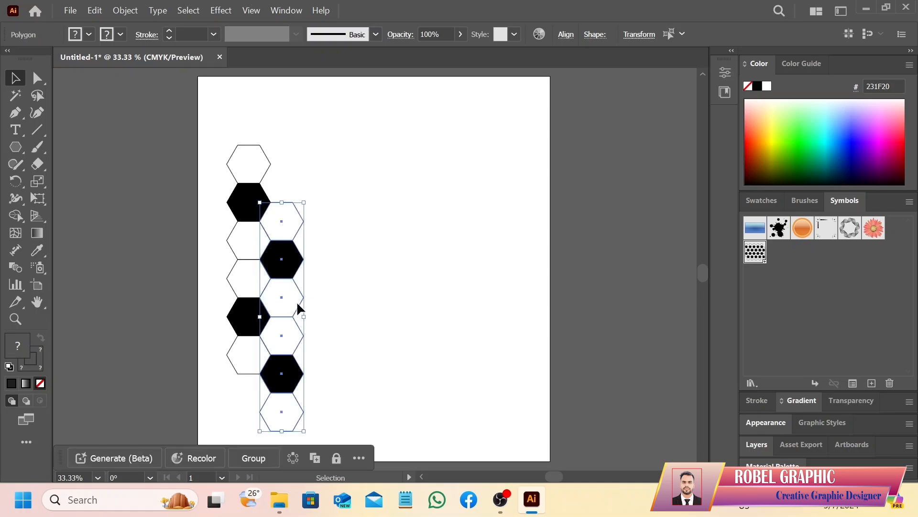
pyautogui.moveTo(219, 127); pyautogui.dragTo(337, 428)
pyautogui.rightClick(282, 213)
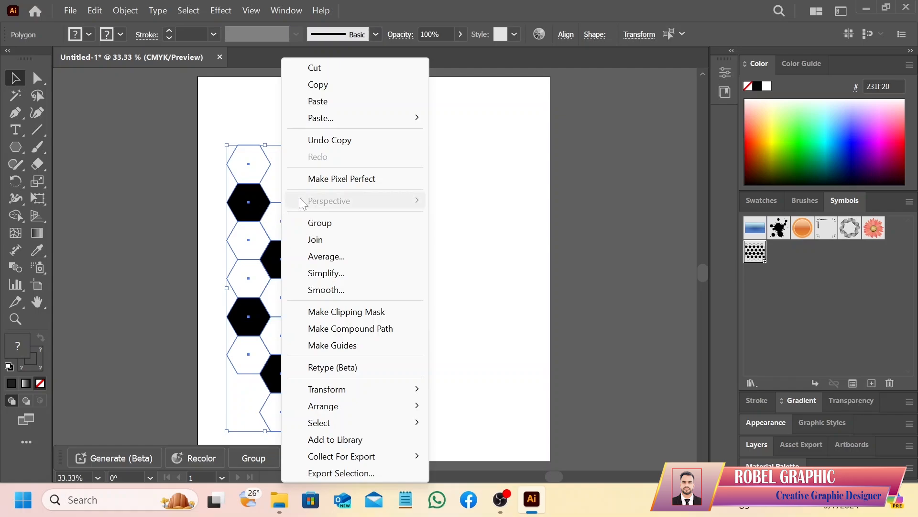
pyautogui.click(345, 222)
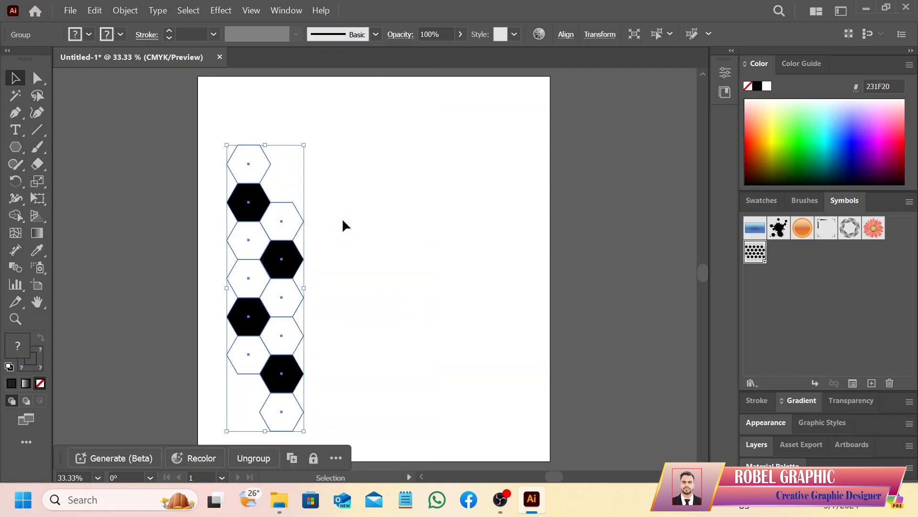
# Copy the grouped hexagon columns horizontally so they interlock, and repeat the copy until five groups form a row
pyautogui.scroll(-1, 347, 221)
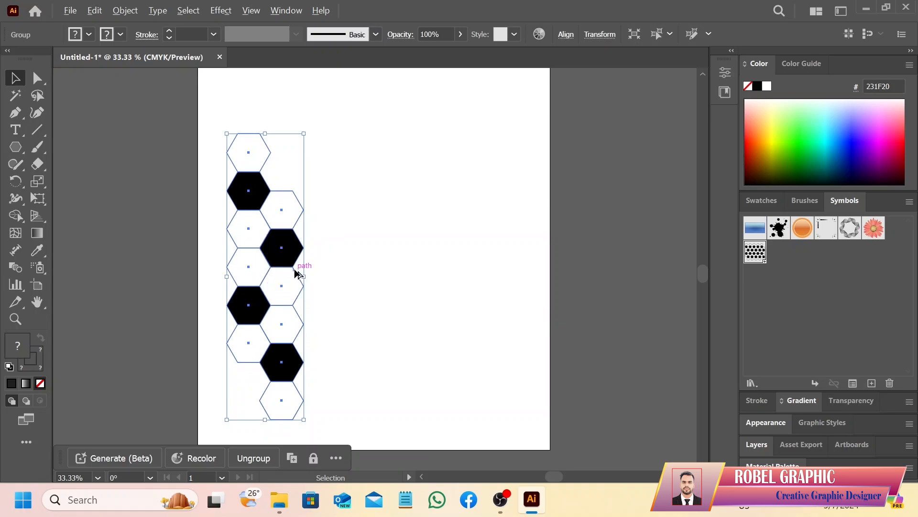
pyautogui.moveTo(296, 275); pyautogui.dragTo(360, 271)
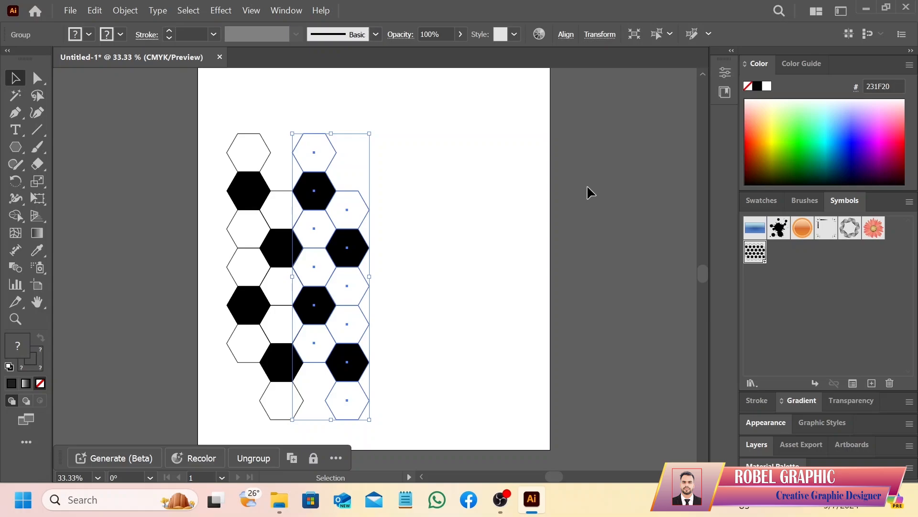
pyautogui.press('ctrl')
pyautogui.hotkey('ctrl', 'd')
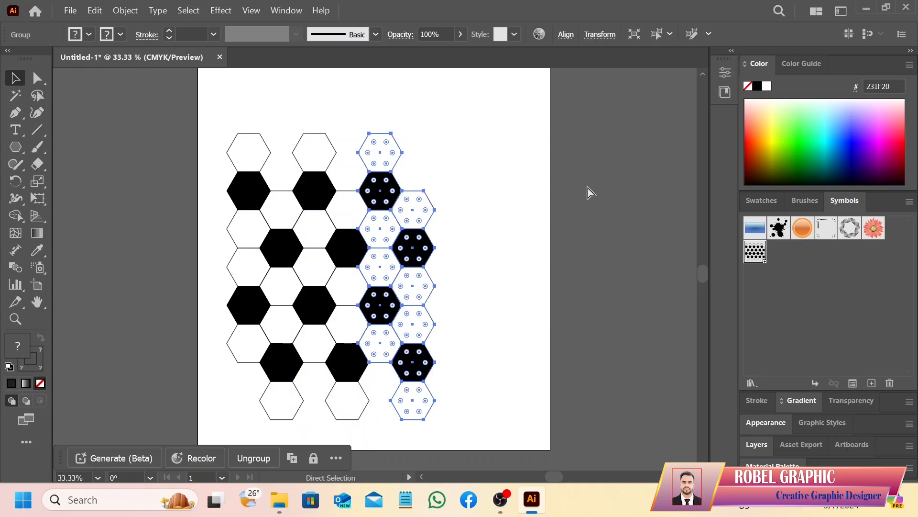
pyautogui.hotkey('ctrl', 'd')
pyautogui.hotkey('ctrl', 'd')
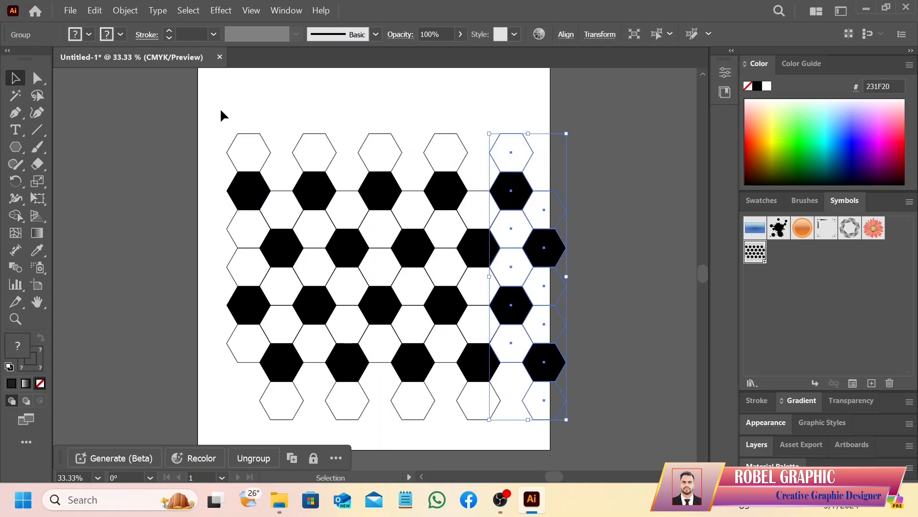
# Group all the hexagon columns into one pattern and scale it down proportionally to fit inside the artboard
pyautogui.moveTo(220, 110); pyautogui.dragTo(573, 435)
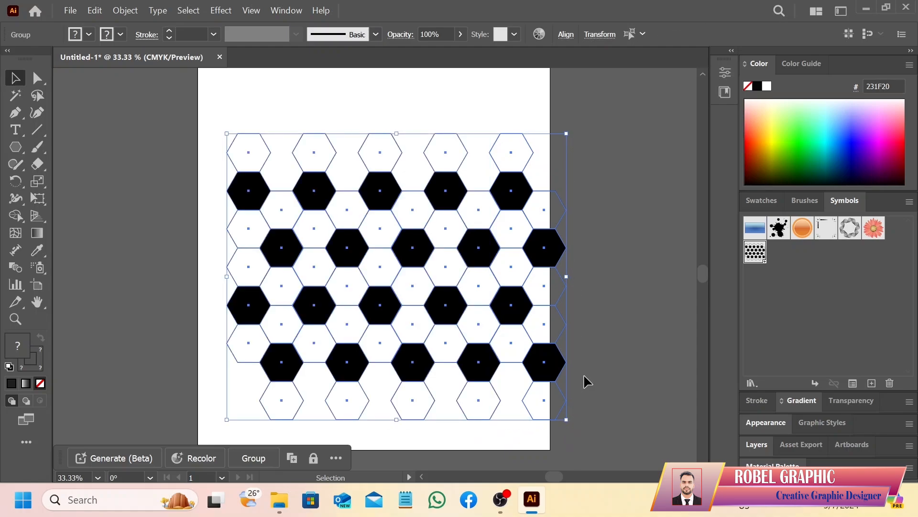
pyautogui.rightClick(419, 235)
pyautogui.click(483, 328)
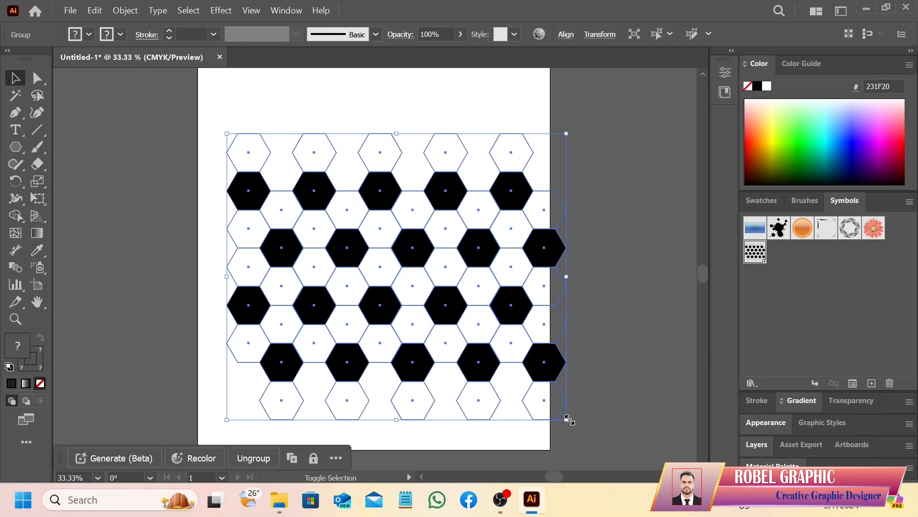
pyautogui.moveTo(567, 419); pyautogui.dragTo(515, 360)
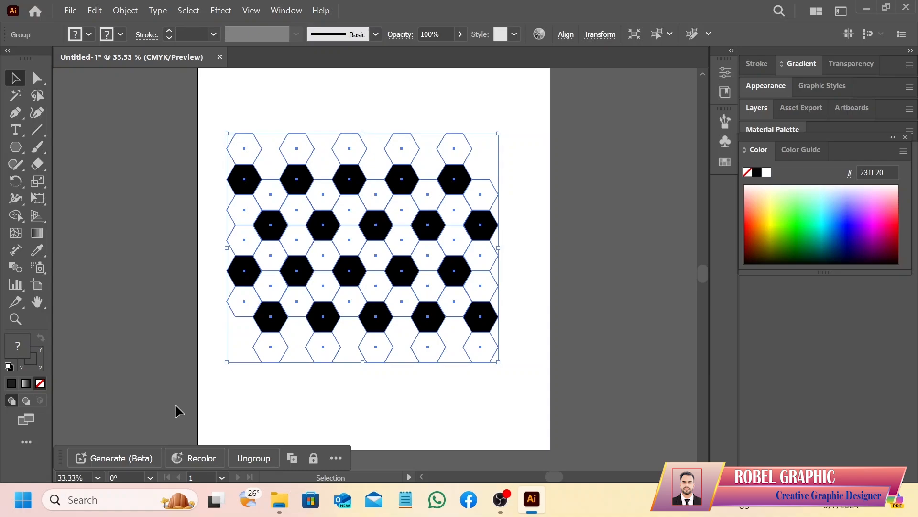
# Save the hexagon pattern as a dynamic Movie Clip symbol named New Symbol 1
pyautogui.click(285, 10)
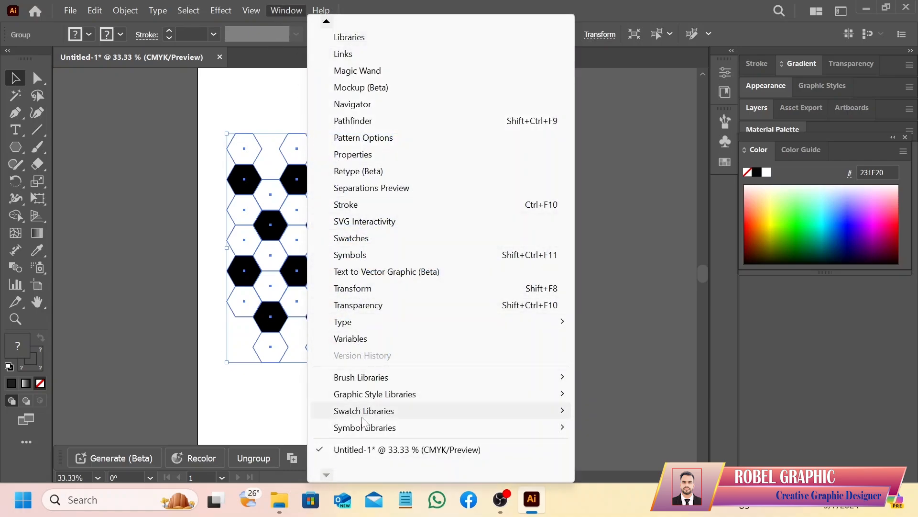
pyautogui.click(354, 255)
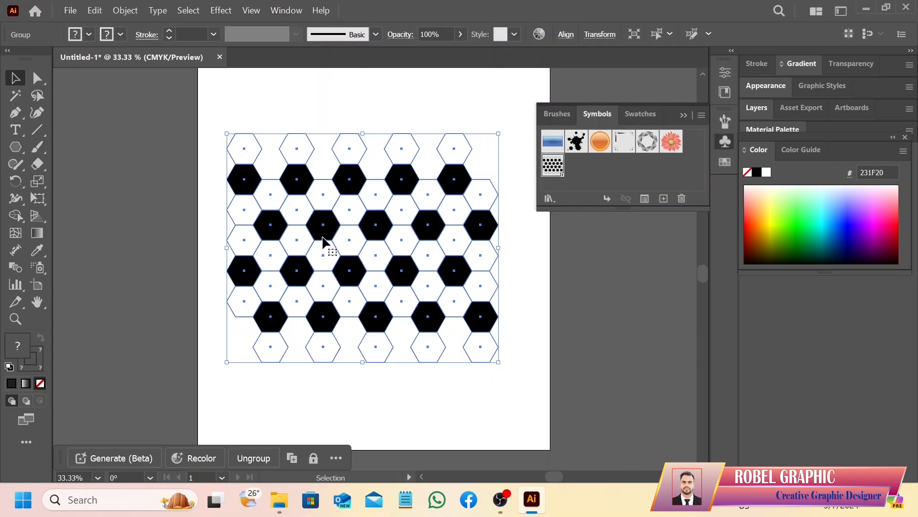
pyautogui.click(663, 199)
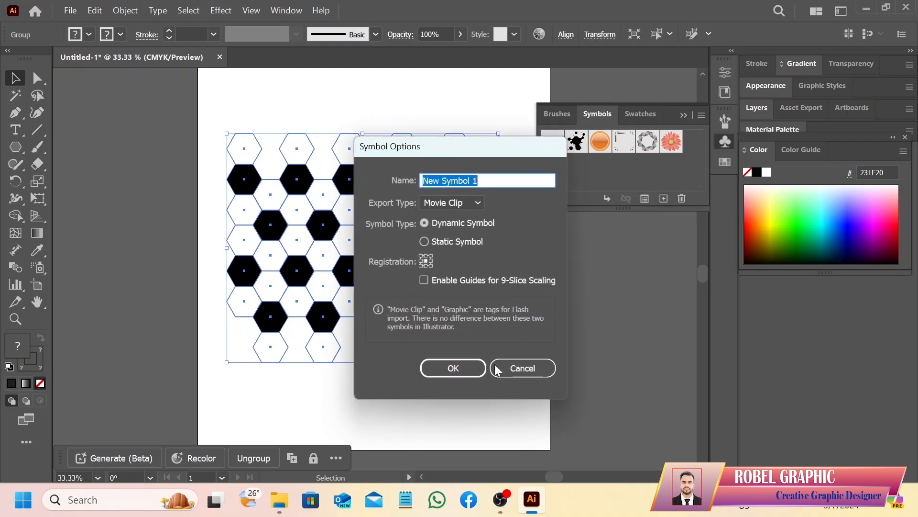
pyautogui.click(454, 368)
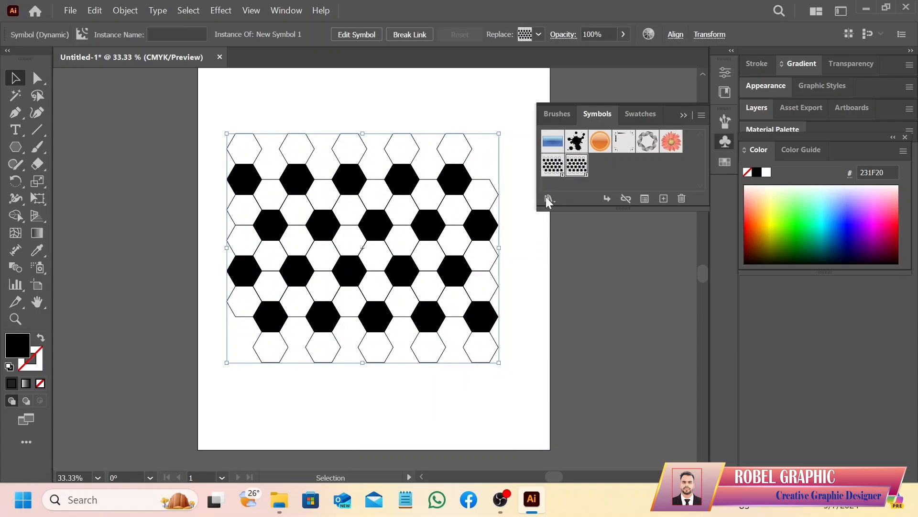
pyautogui.click(683, 115)
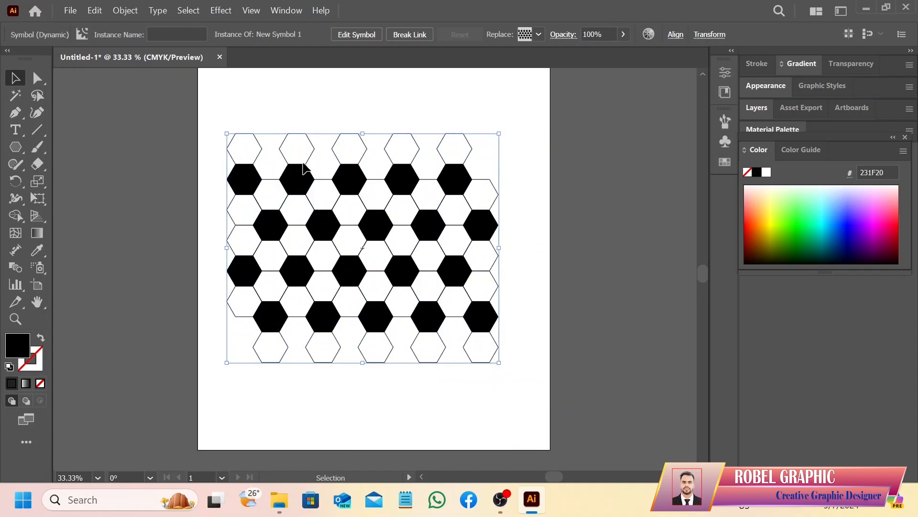
# Delete the hexagon pattern instance from the artboard
pyautogui.press('Delete')
pyautogui.click(308, 179)
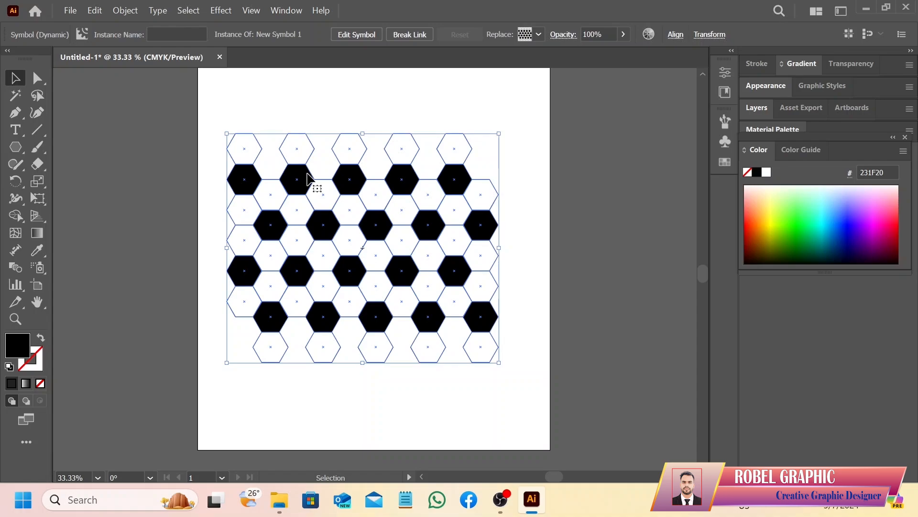
pyautogui.press('Delete')
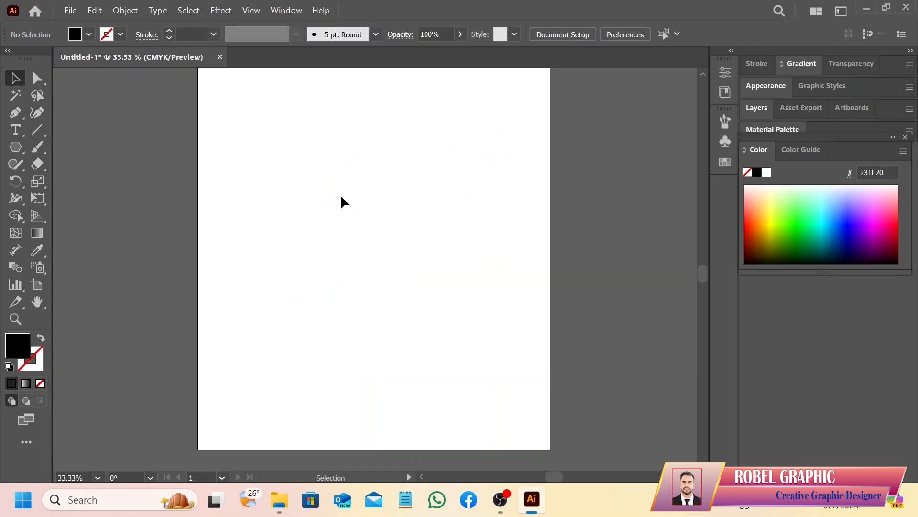
# Draw a large circle around the middle of the artboard with the Ellipse tool and fill it with grey A7A9AC
pyautogui.scroll(1, 342, 201)
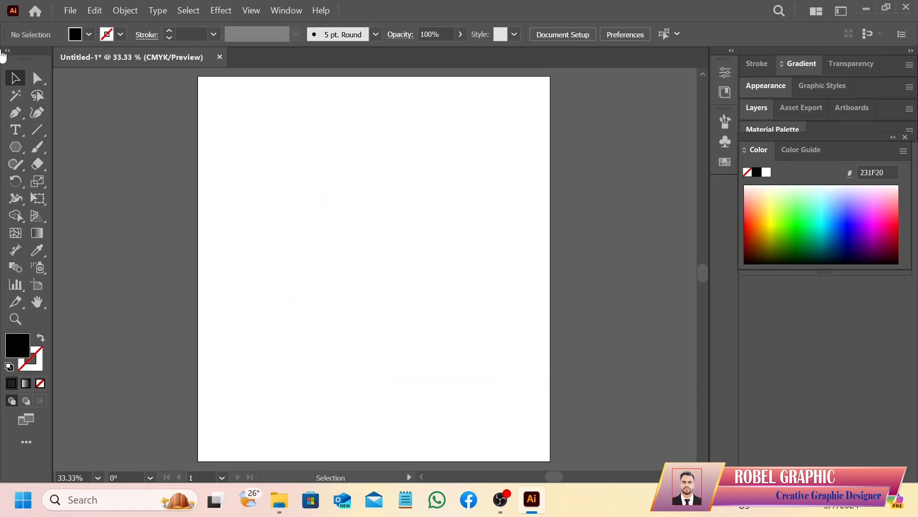
pyautogui.click(17, 149)
pyautogui.click(76, 182)
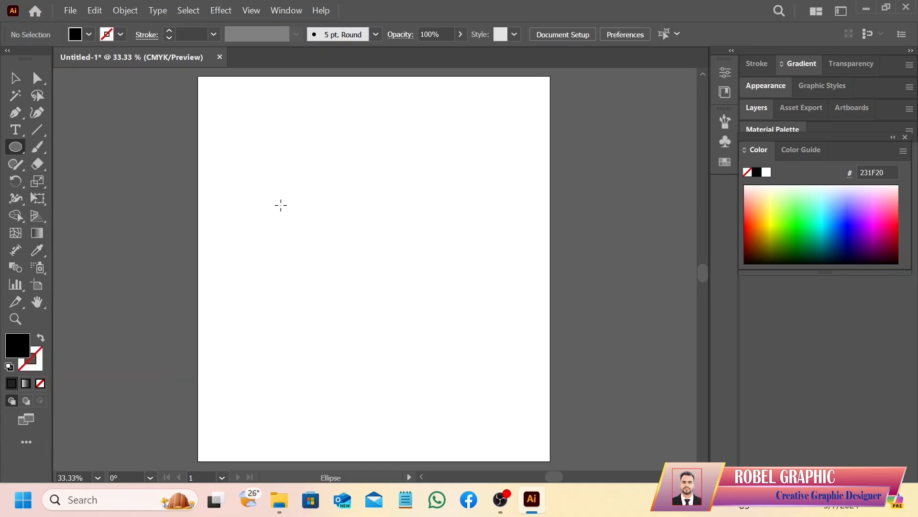
pyautogui.moveTo(276, 199); pyautogui.dragTo(420, 382)
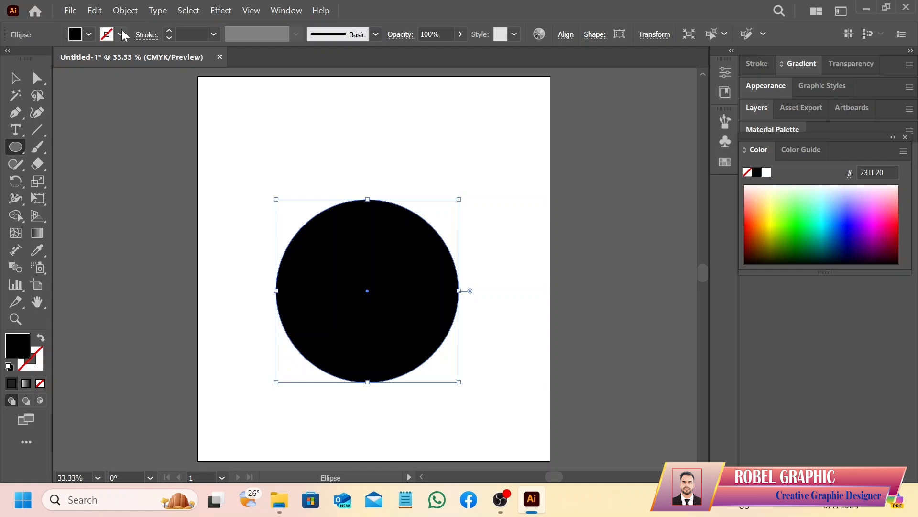
pyautogui.click(89, 35)
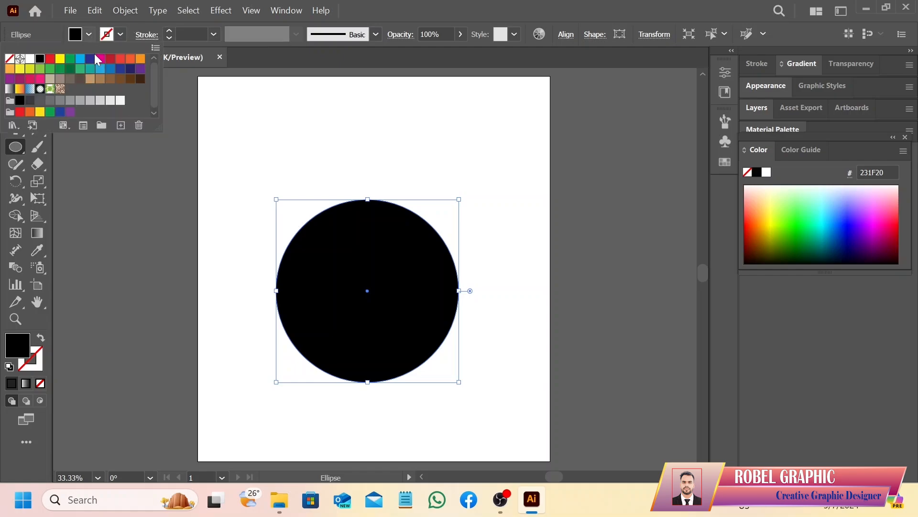
pyautogui.click(80, 101)
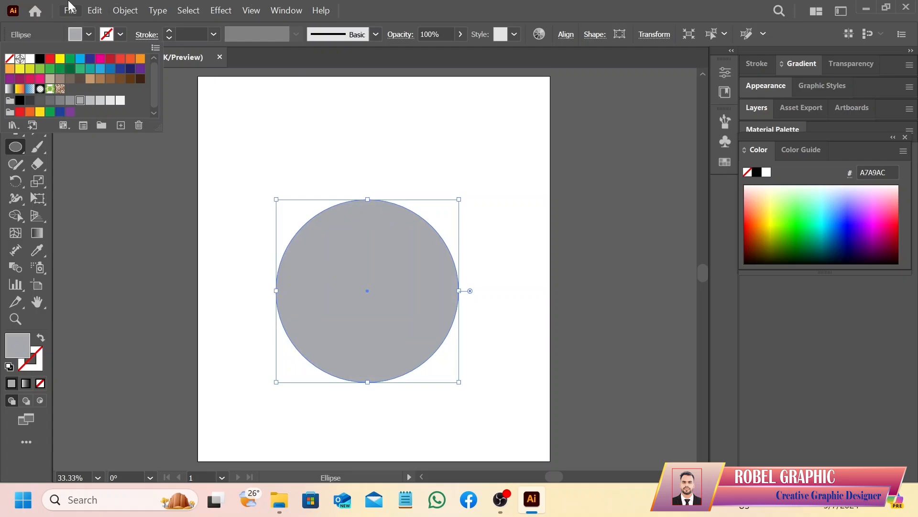
pyautogui.click(89, 35)
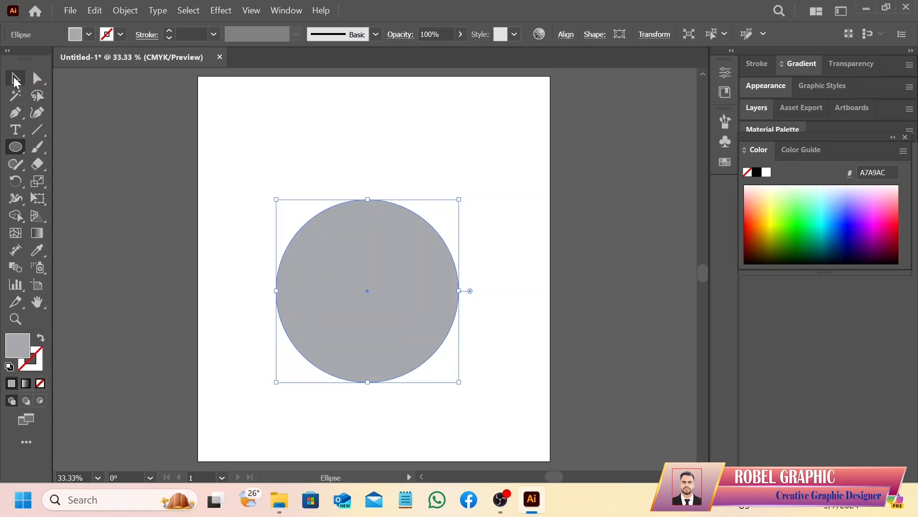
# Delete the circle's left anchor point to leave a right half circle, and move that shape up and to the left
pyautogui.click(39, 79)
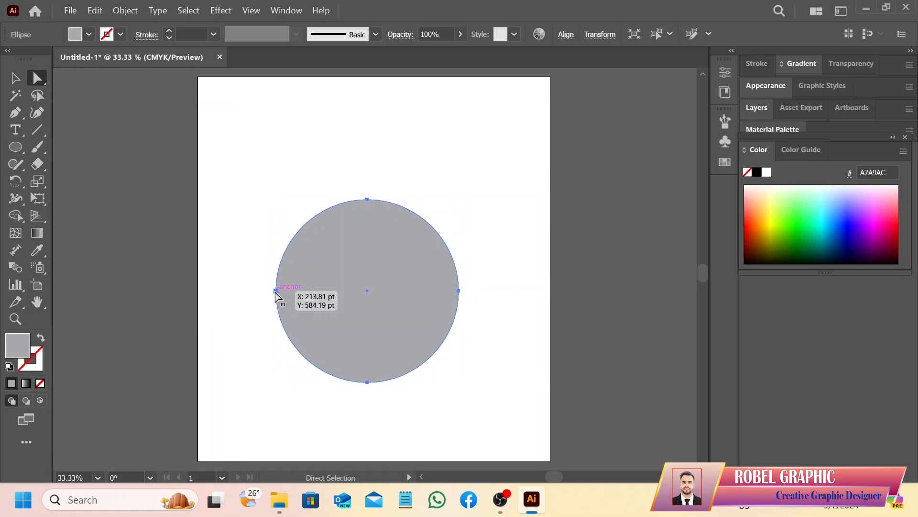
pyautogui.click(275, 291)
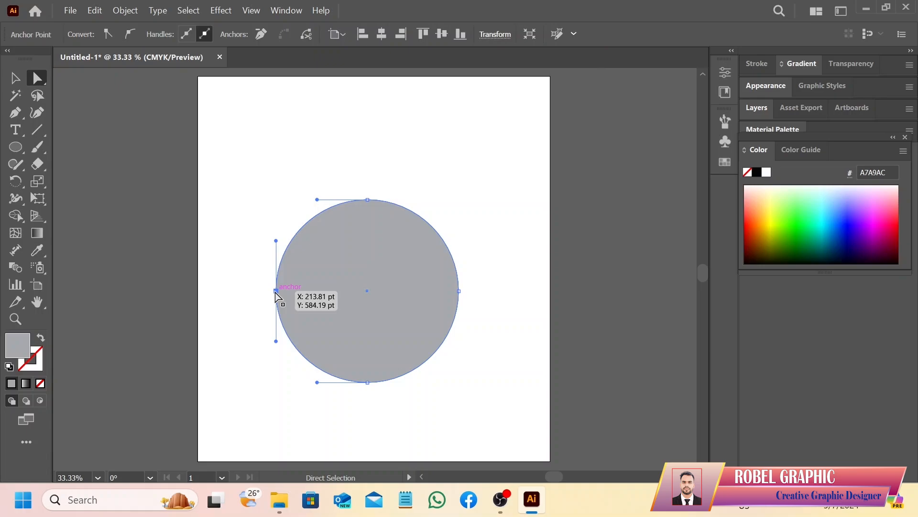
pyautogui.press('Delete')
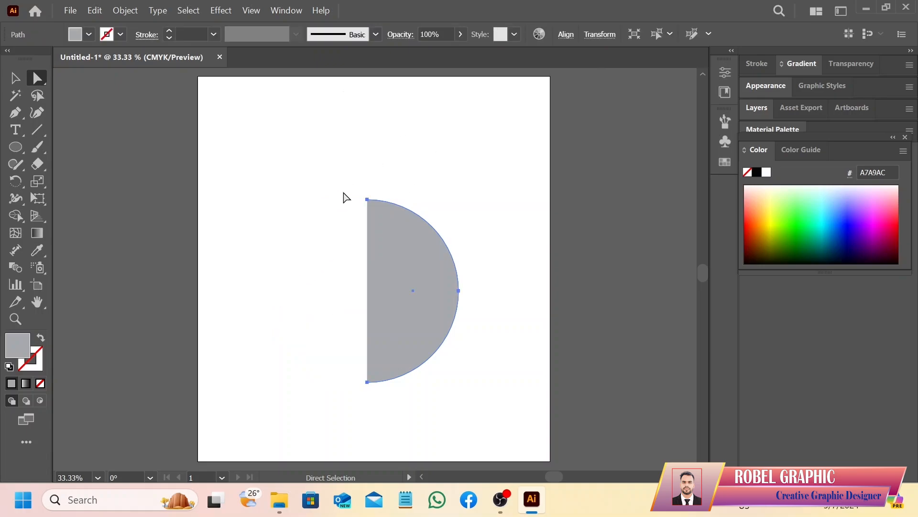
pyautogui.click(15, 78)
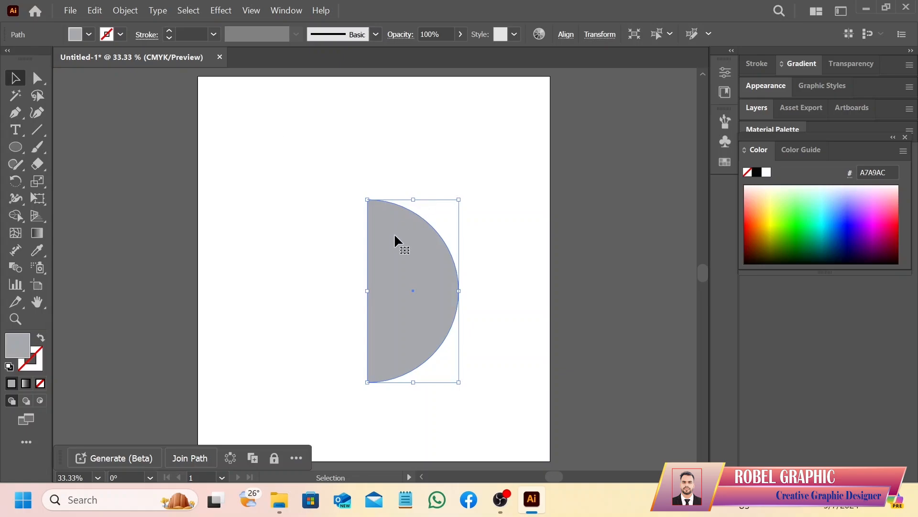
pyautogui.moveTo(395, 236); pyautogui.dragTo(350, 188)
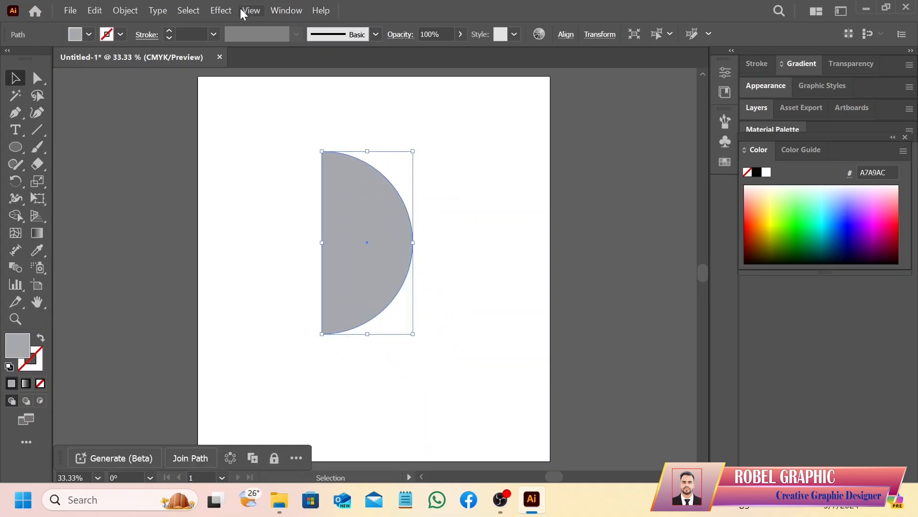
# Apply a 3D and Materials effect to the half circle and set its 3D type to Revolve to form a sphere
pyautogui.click(223, 11)
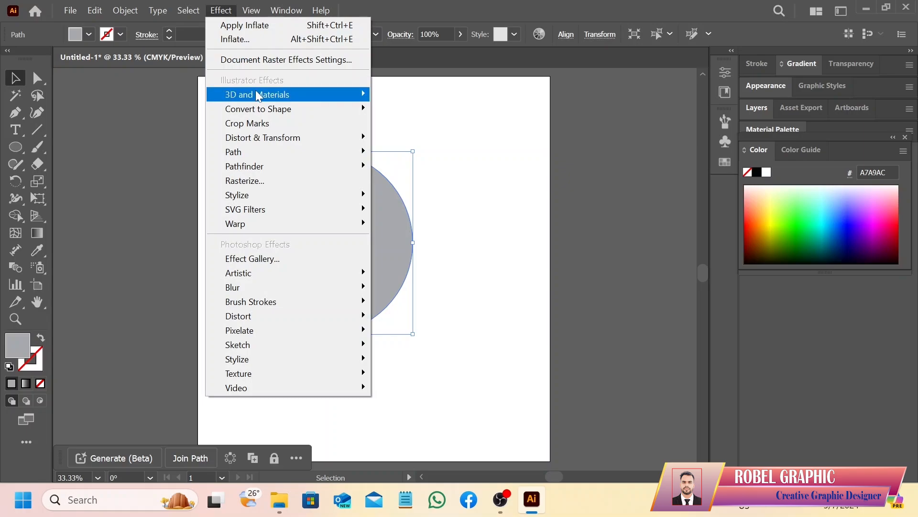
pyautogui.moveTo(258, 96)
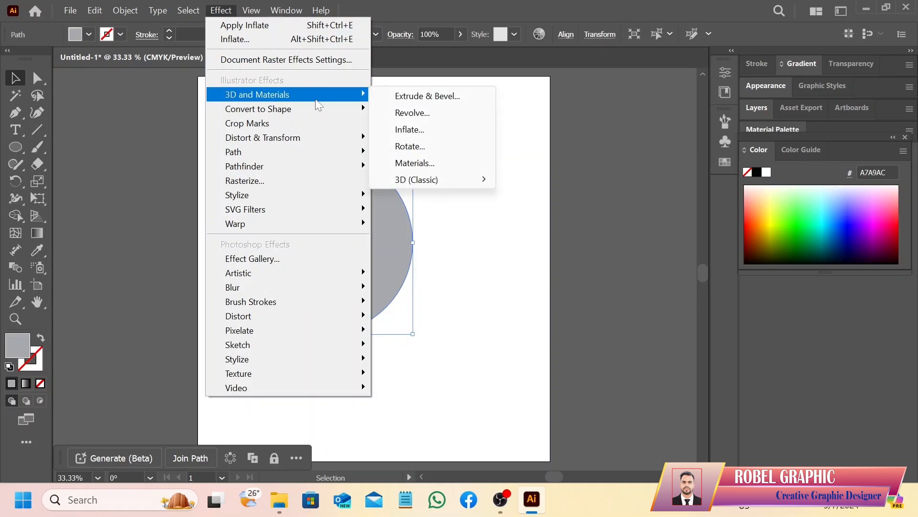
pyautogui.click(411, 132)
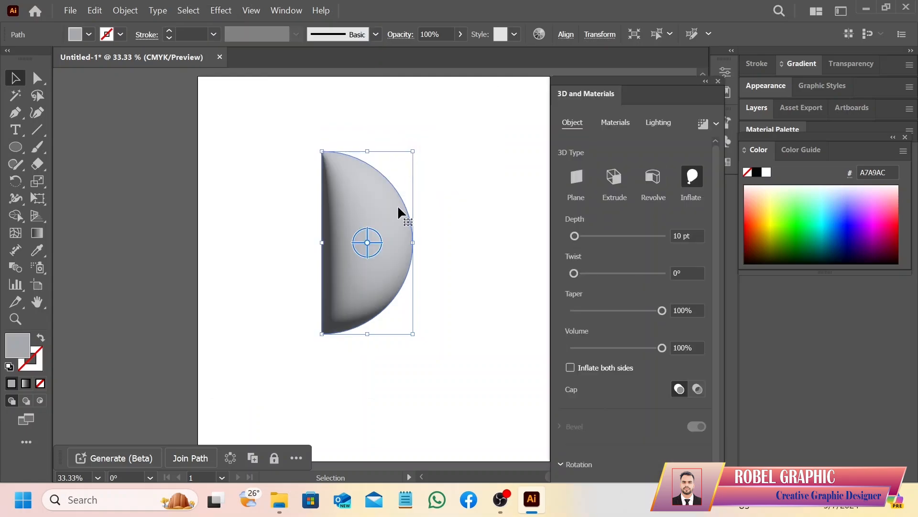
pyautogui.click(653, 182)
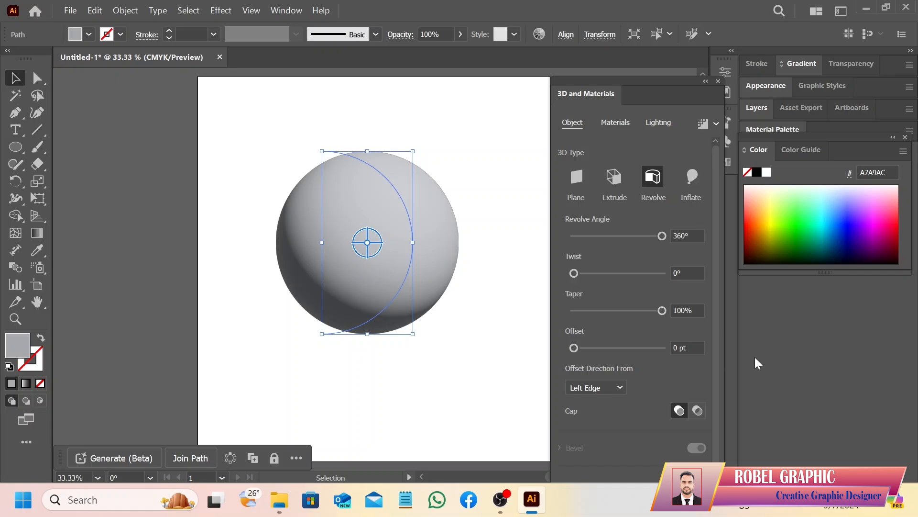
# Map the graphic New Symbol 1, the black hexagon pattern, onto the revolved sphere as its surface material
pyautogui.scroll(-1, 682, 383)
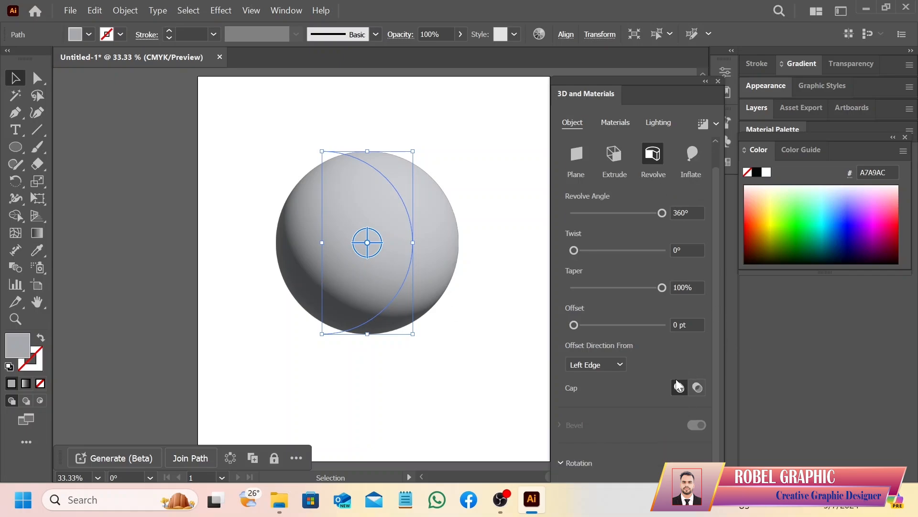
pyautogui.scroll(1, 679, 385)
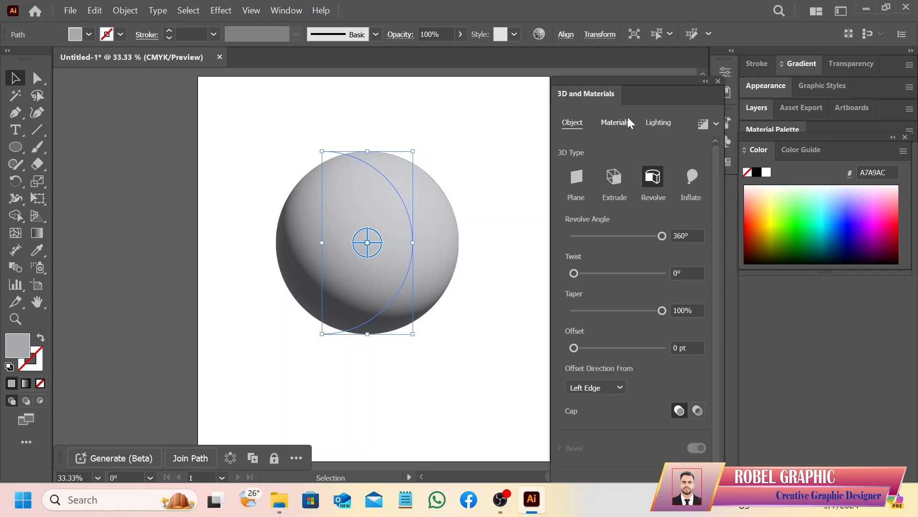
pyautogui.click(617, 127)
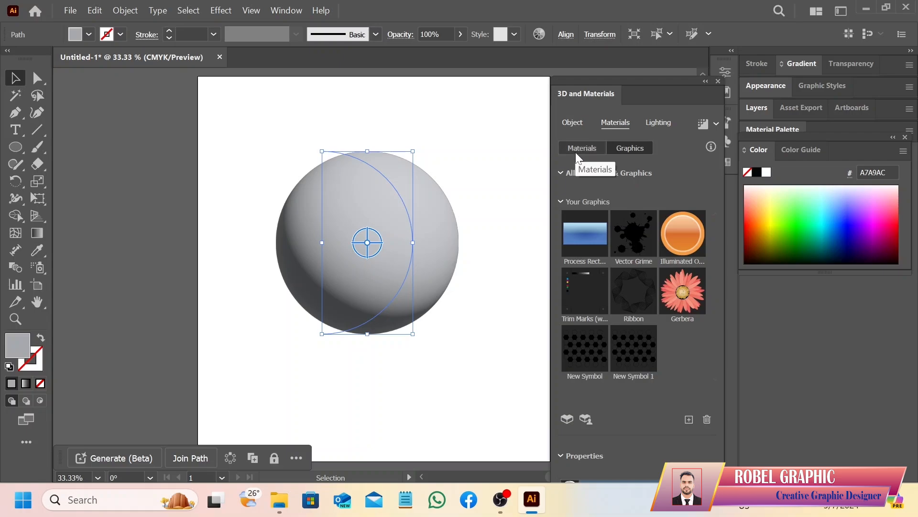
pyautogui.click(577, 154)
pyautogui.click(627, 149)
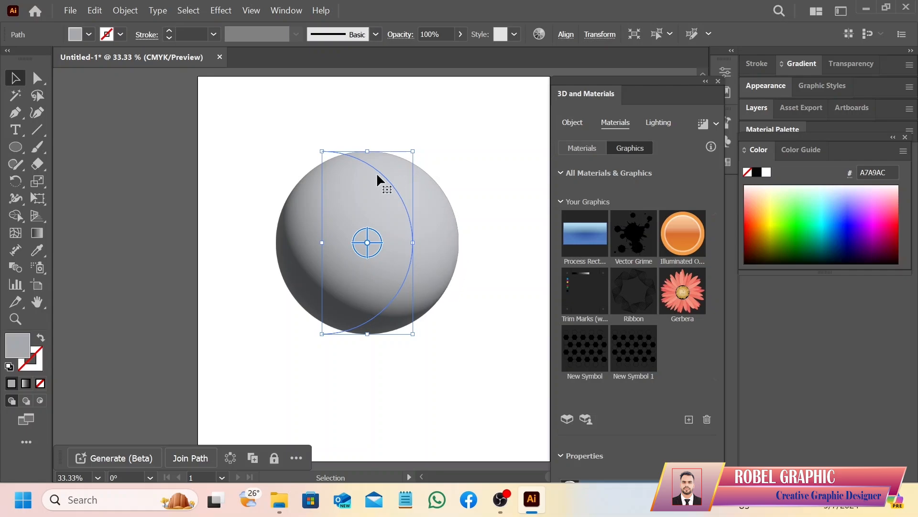
pyautogui.click(640, 354)
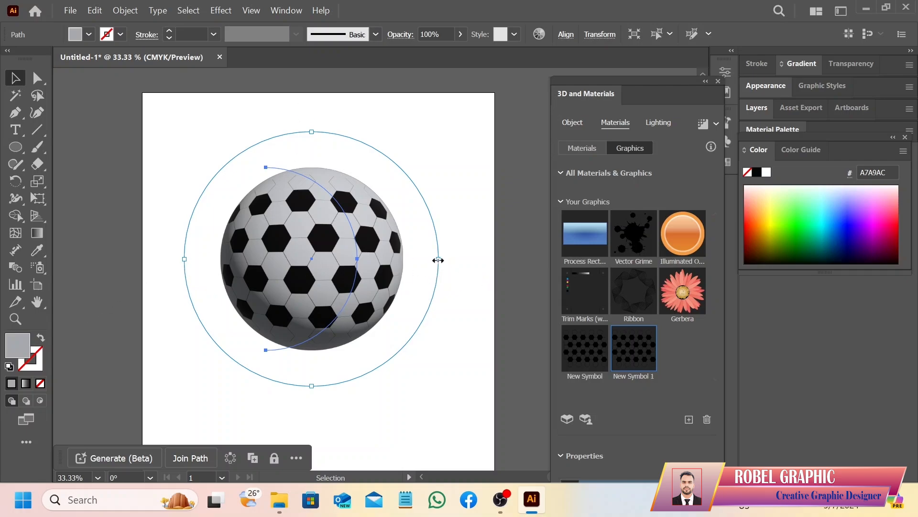
# Enlarge the mapped hexagon graphic until its bounding circle is about as wide as the artboard, close the 3D settings and deselect the ball
pyautogui.moveTo(438, 260); pyautogui.dragTo(492, 280)
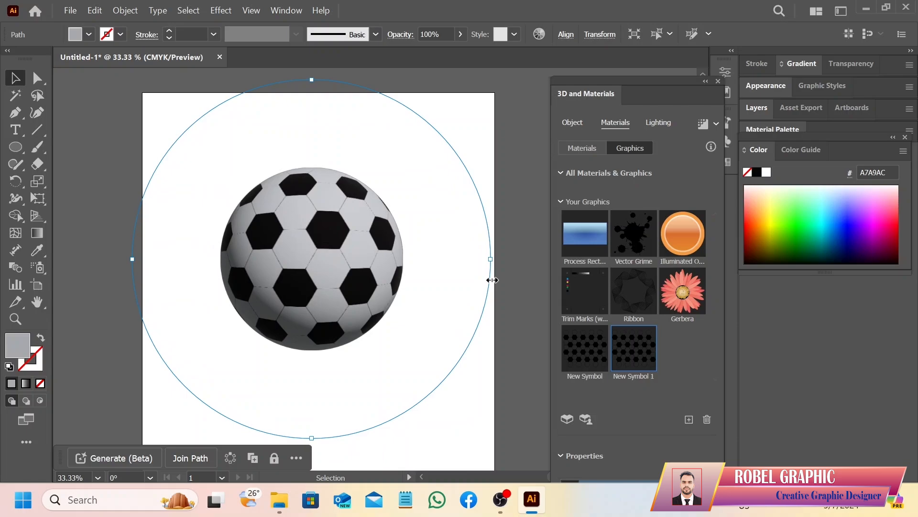
pyautogui.keyDown('shift'); pyautogui.click(366, 281); pyautogui.keyUp('shift')
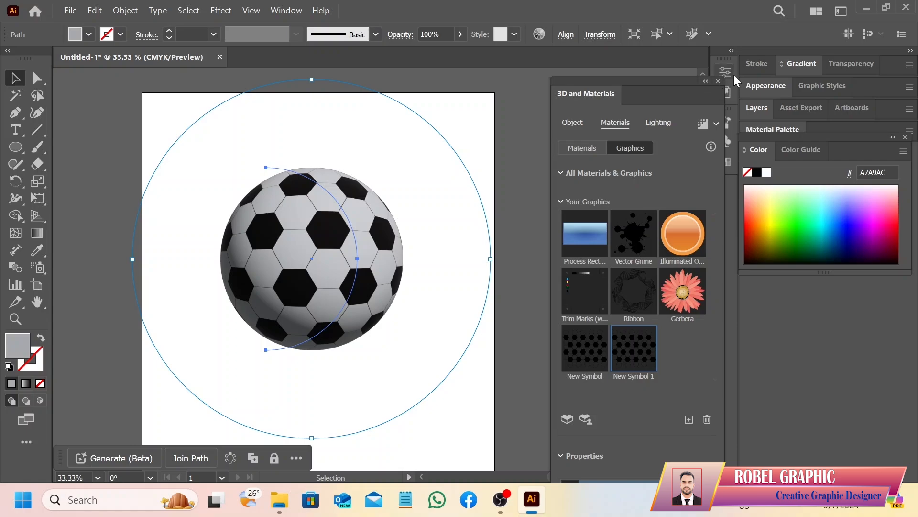
pyautogui.click(718, 81)
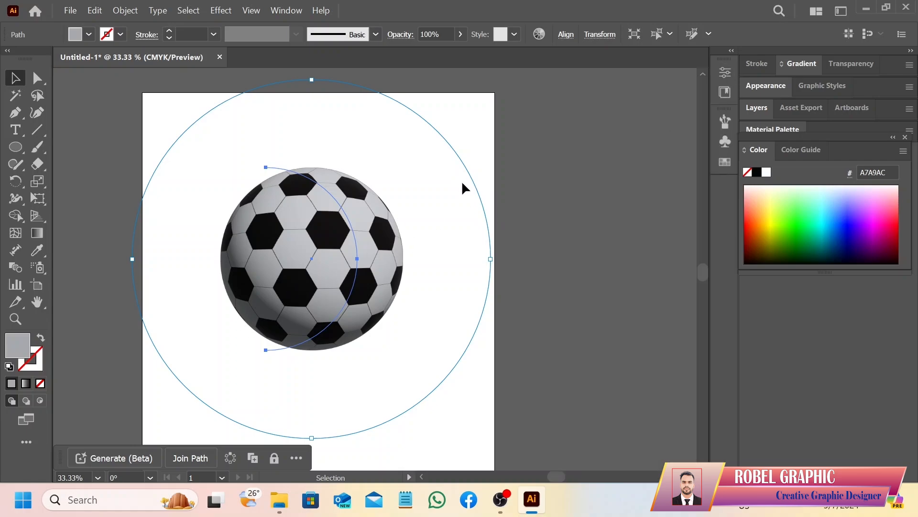
pyautogui.click(467, 116)
pyautogui.scroll(-1, 383, 208)
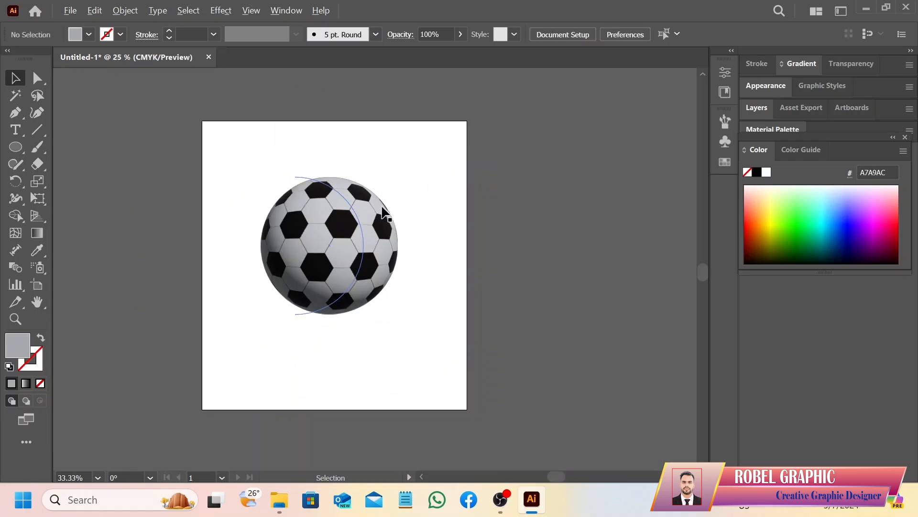